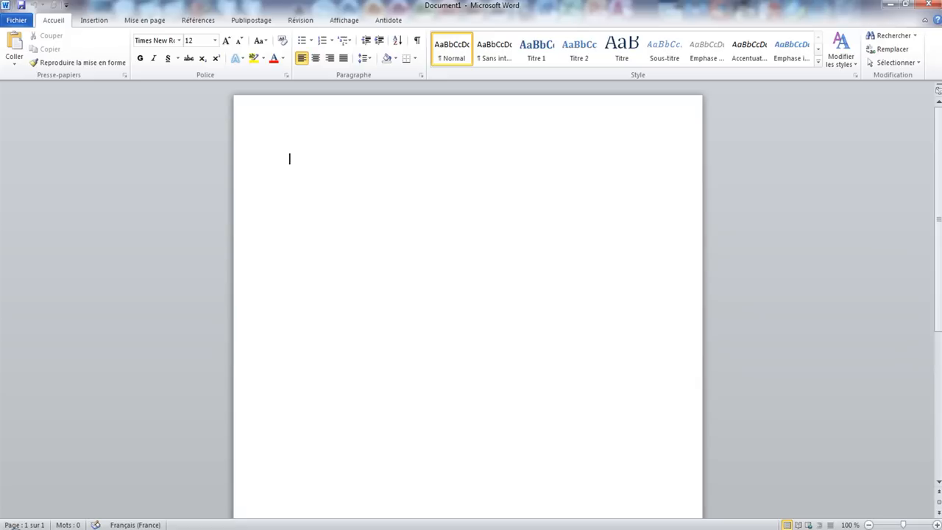
# Step: Insert a field with the code =28567\*cardtext and update it to spell the number in words
pyautogui.hotkey('ctrl', 'F9')
pyautogui.write('=')
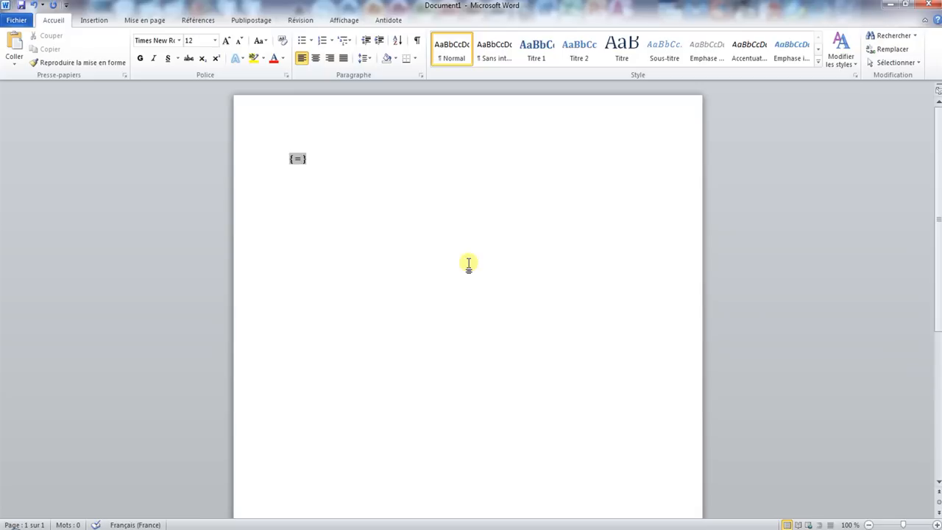
pyautogui.write('28567')
pyautogui.write('\\*')
pyautogui.write('cardtex')
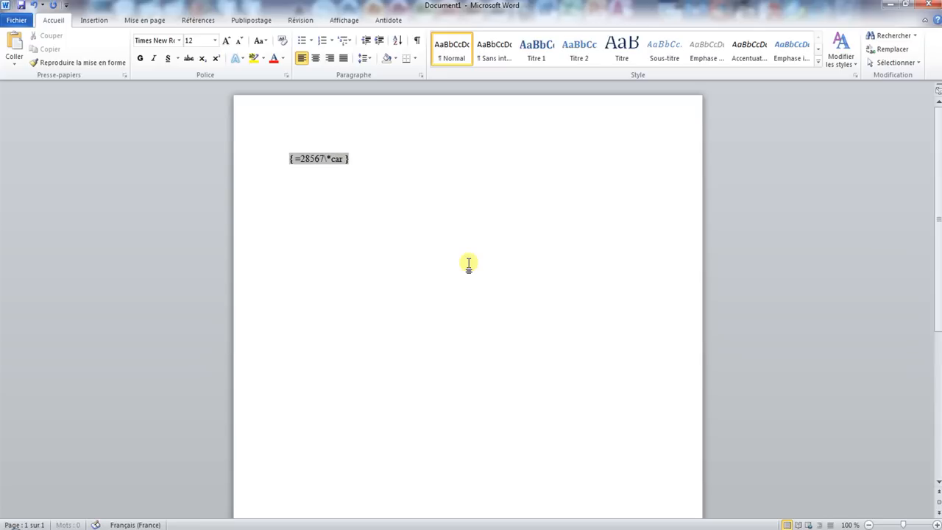
pyautogui.write('t')
pyautogui.press('F9')
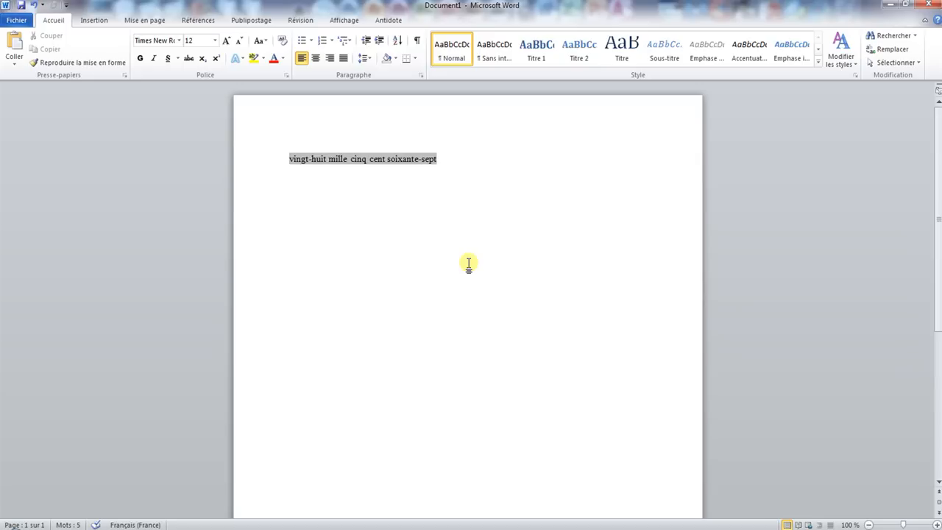
# Step: Show the field's code, change its number to 28568, and update the field
pyautogui.rightClick(388, 158)
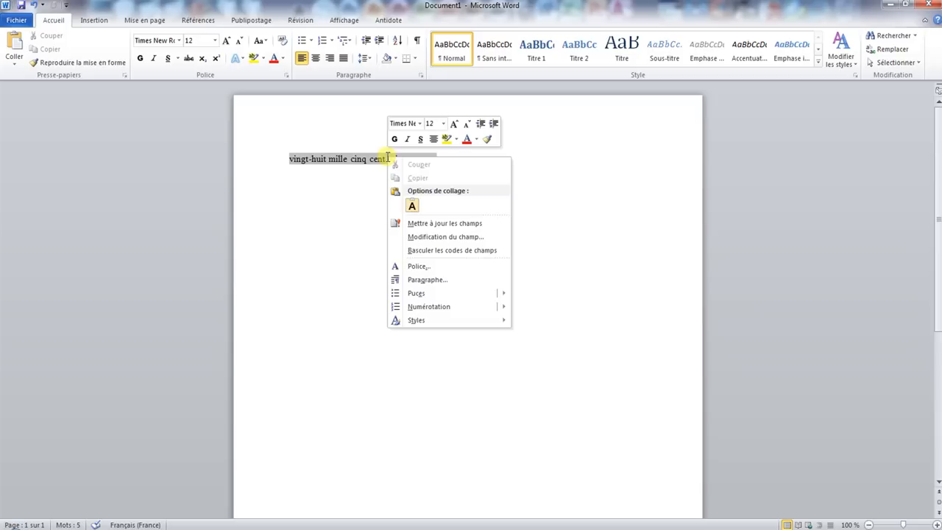
pyautogui.click(445, 250)
pyautogui.moveTo(325, 158); pyautogui.dragTo(319, 158)
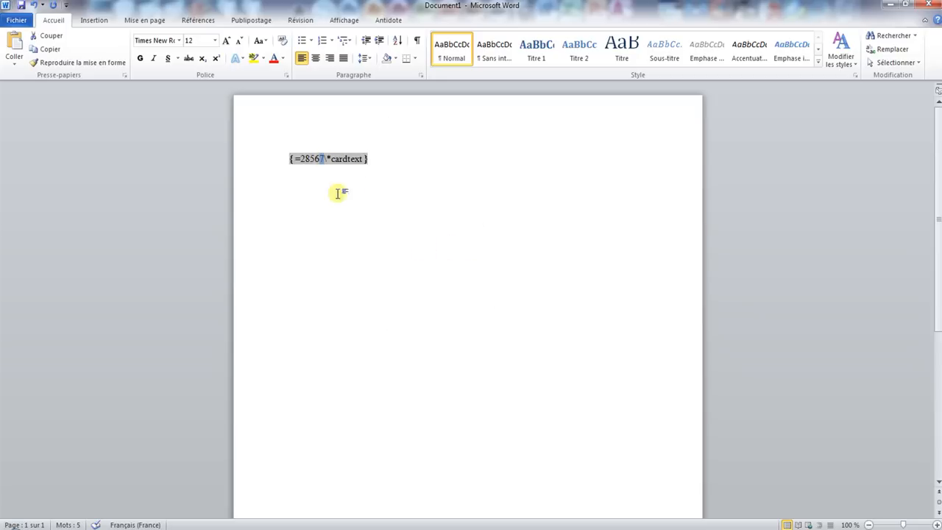
pyautogui.write('8')
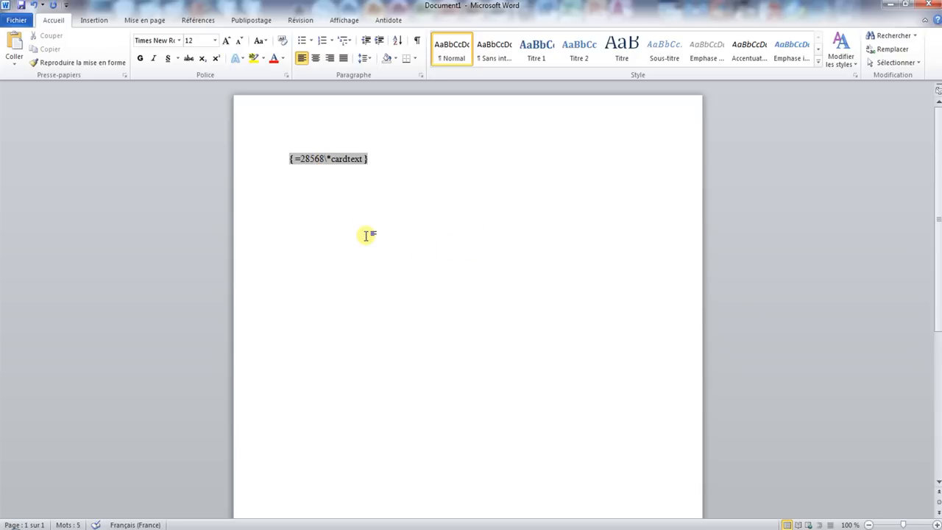
pyautogui.press('F9')
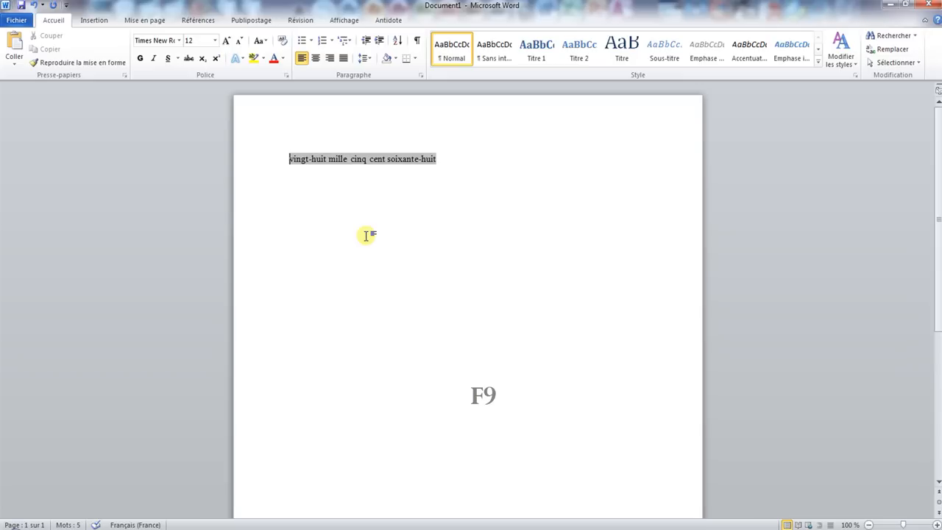
pyautogui.click(503, 232)
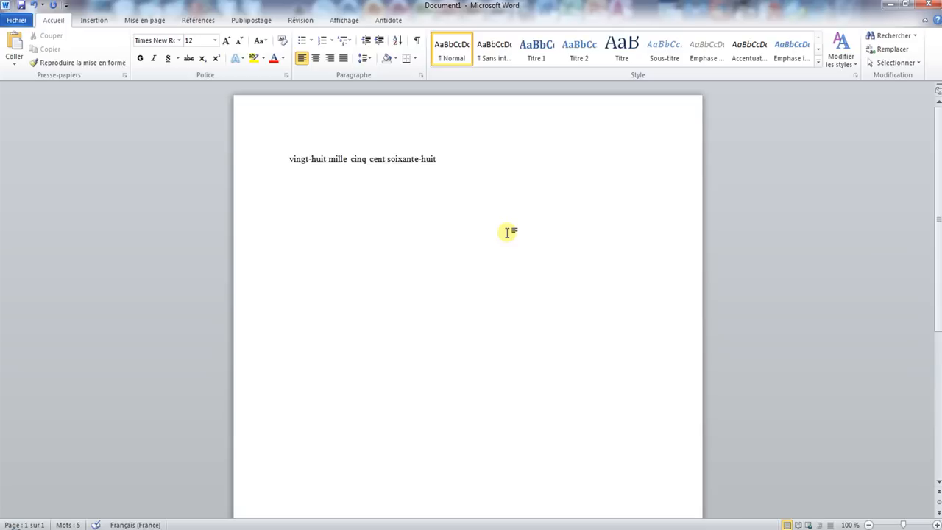
# Step: Insert a field with the code =26\*cardtext on a new line below the first field
pyautogui.press('Return')
pyautogui.hotkey('ctrl', 'F9')
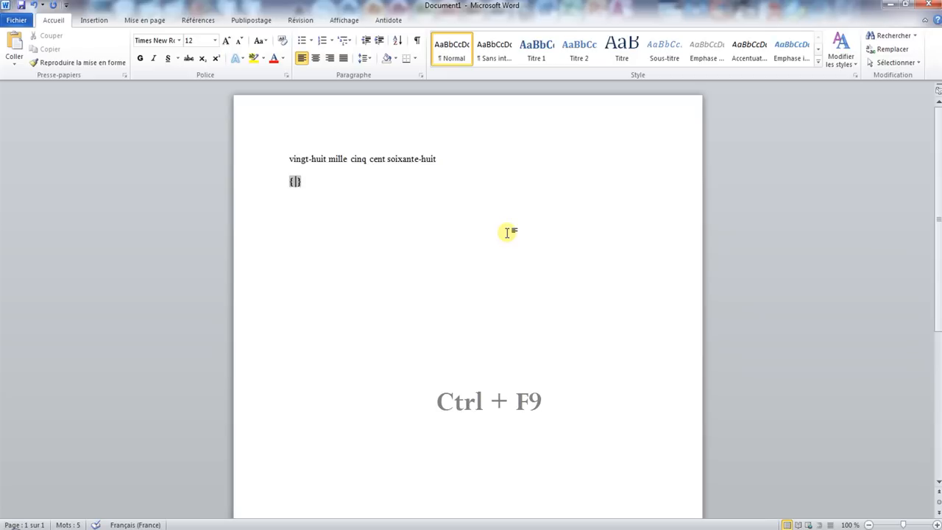
pyautogui.write('=26 ')
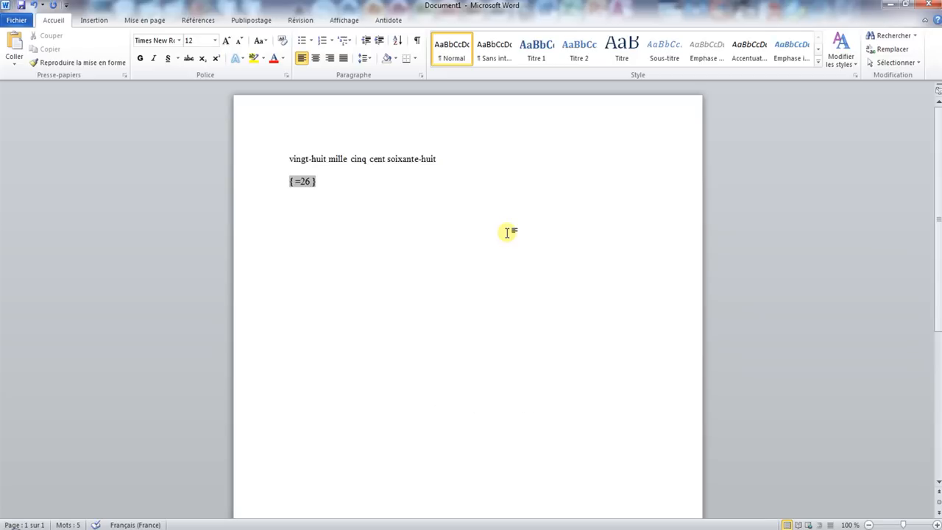
pyautogui.write('\\*cardte')
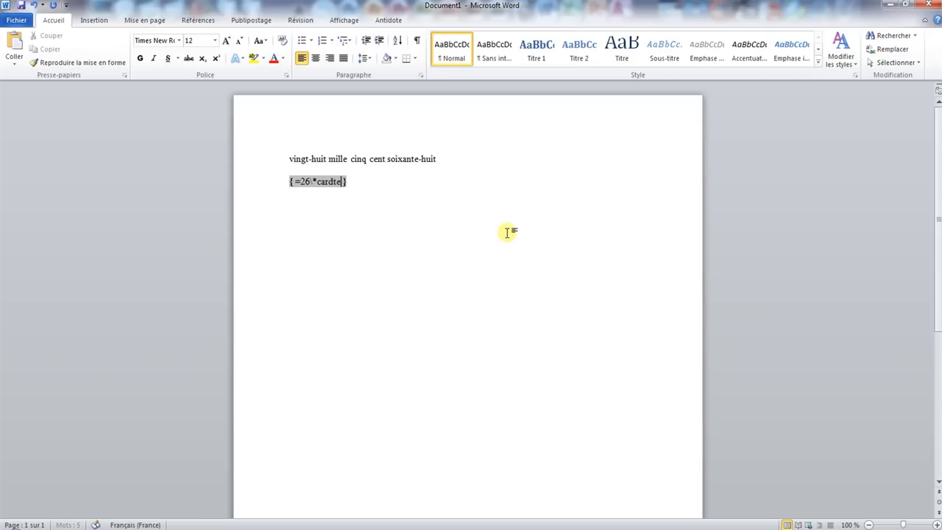
pyautogui.write('xt')
pyautogui.press('End')
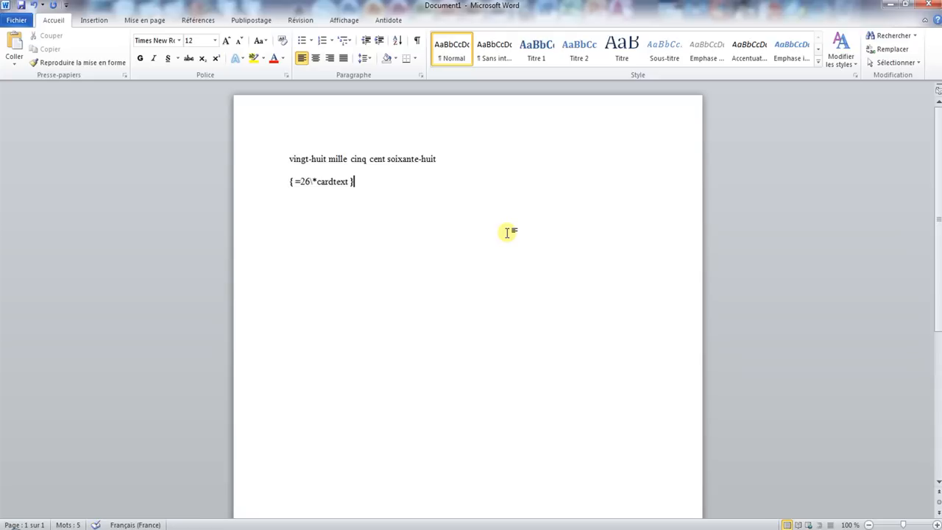
# Step: Append the word "virgule" and a field =87\*cardtext to the second line, and update both of its fields
pyautogui.write('virgule')
pyautogui.hotkey('ctrl', 'F9')
pyautogui.write('=87')
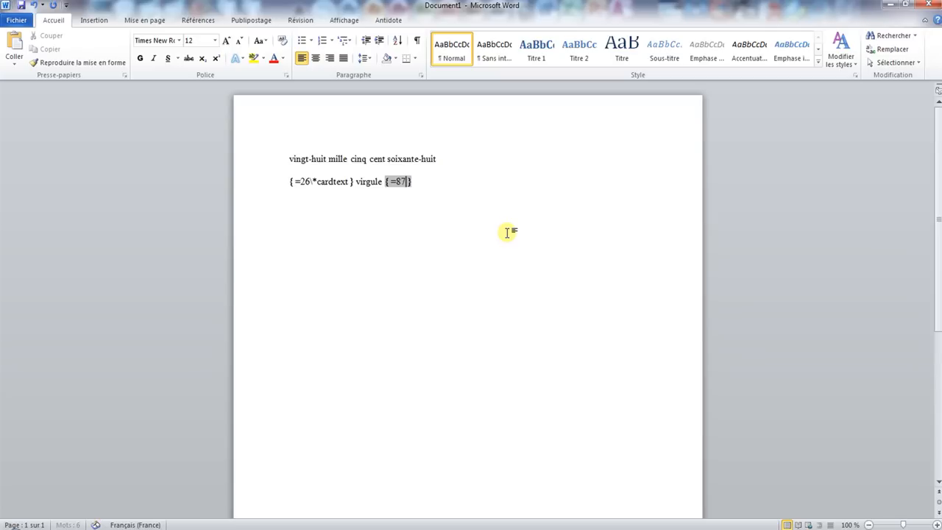
pyautogui.write('\\*cardtext')
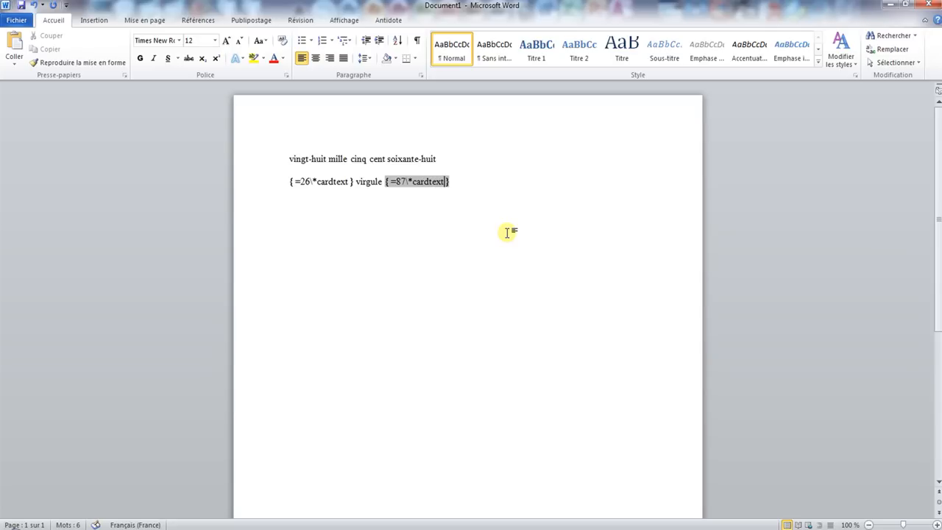
pyautogui.click(274, 184)
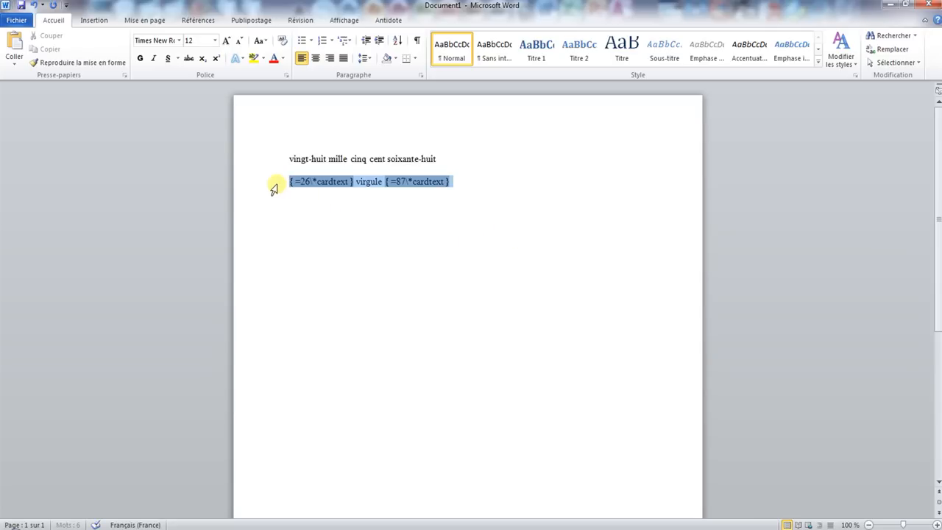
pyautogui.press('F9')
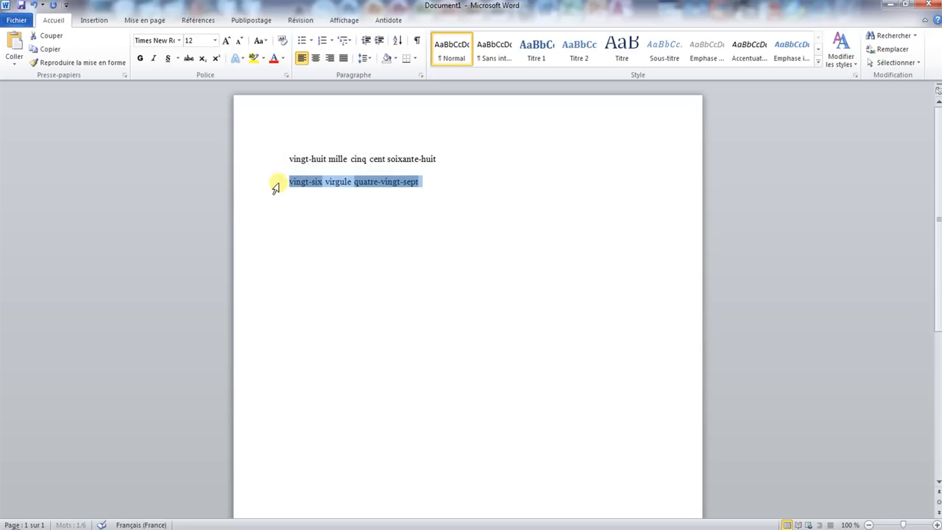
pyautogui.click(450, 190)
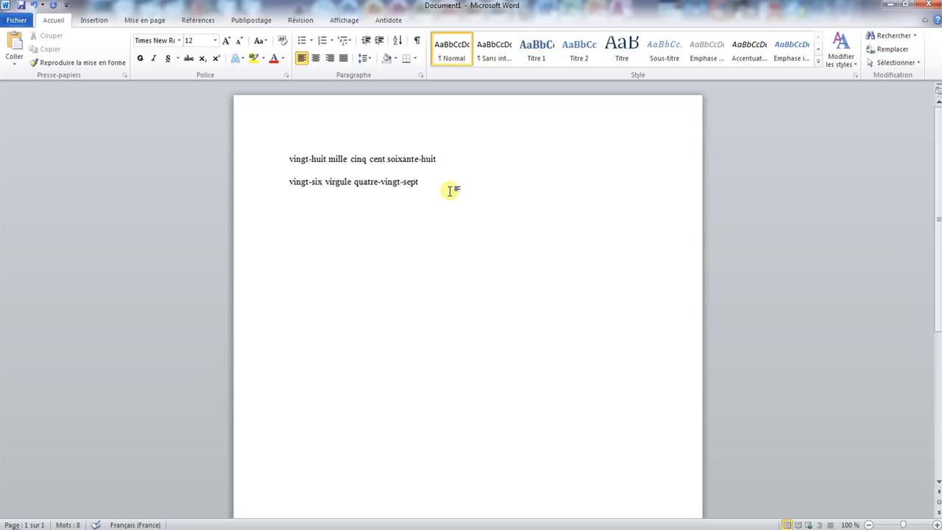
# Step: Insert a field with the code =5230\*ROMAN on a third line and update it to uppercase Roman numerals
pyautogui.press('Return')
pyautogui.hotkey('ctrl', 'F9')
pyautogui.write('=5230')
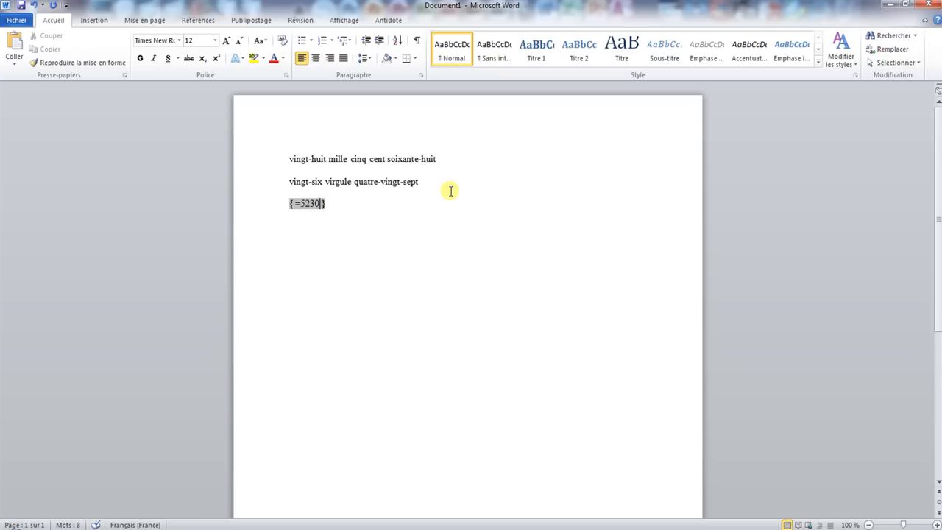
pyautogui.write('\\*')
pyautogui.write('ROMAN')
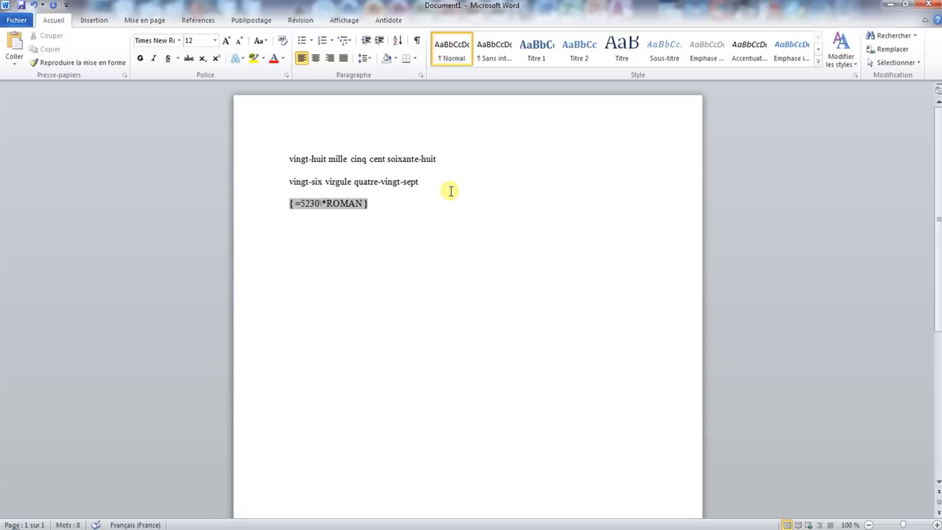
pyautogui.press('F9')
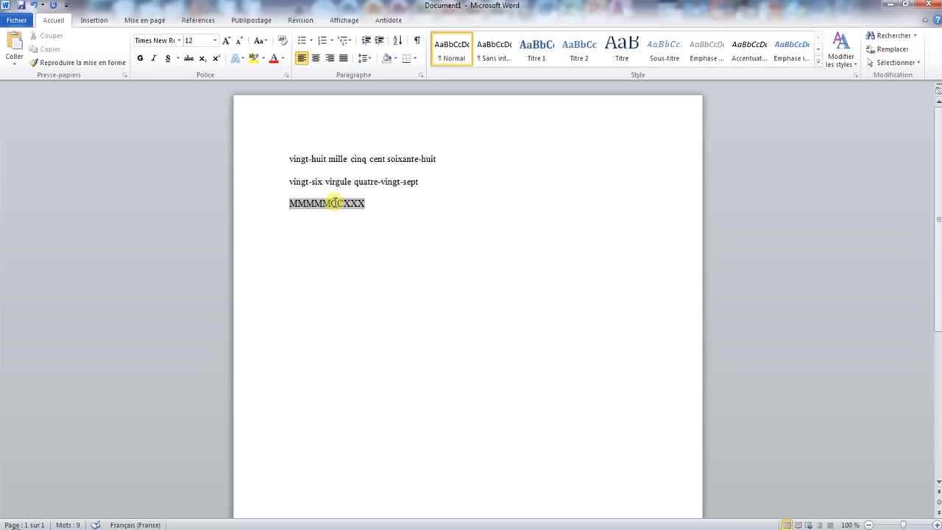
# Step: Replace ROMAN with lowercase roman in the third line's field code and update the field
pyautogui.rightClick(334, 205)
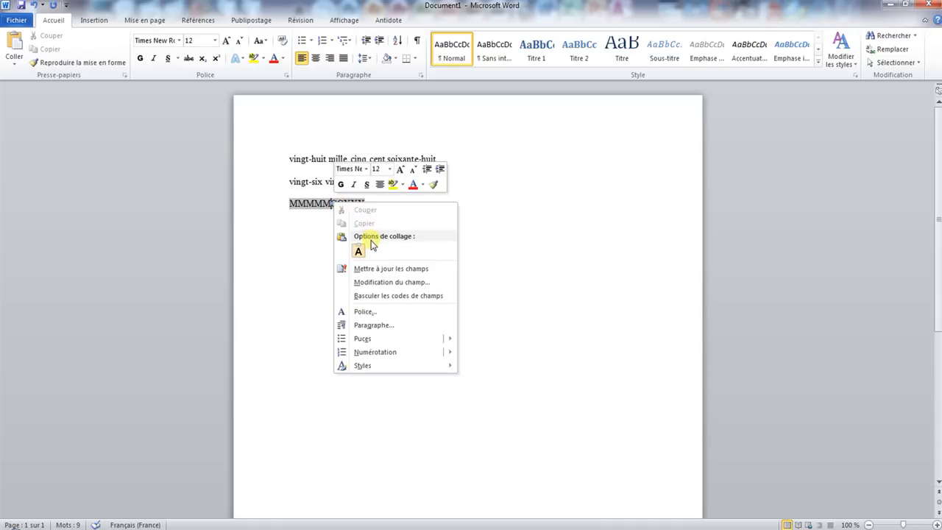
pyautogui.click(379, 296)
pyautogui.click(326, 204)
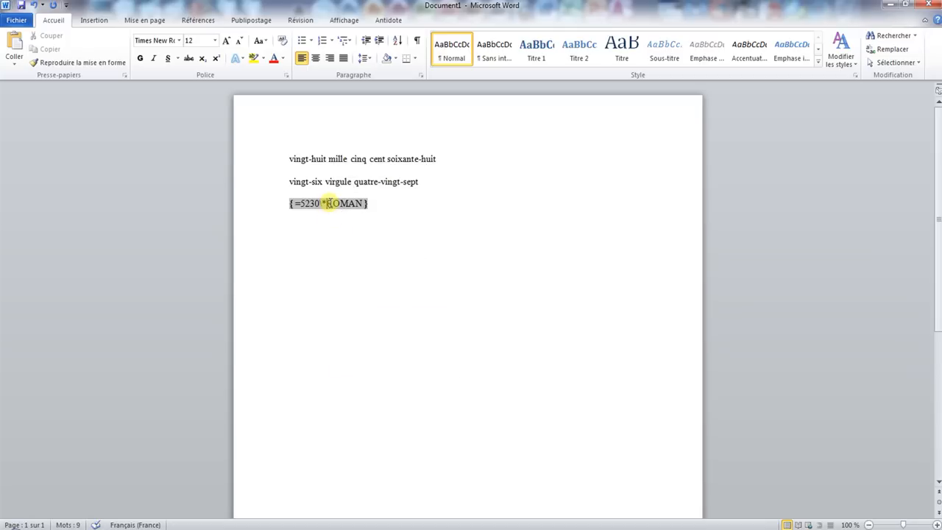
pyautogui.write('roman')
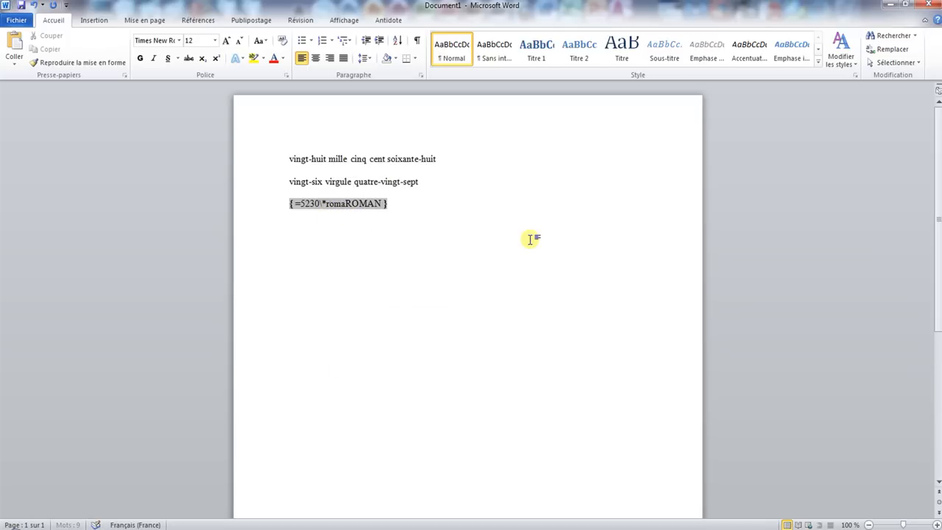
pyautogui.press('Delete')
pyautogui.press('Delete')
pyautogui.press('Delete')
pyautogui.press('Delete')
pyautogui.press('Delete')
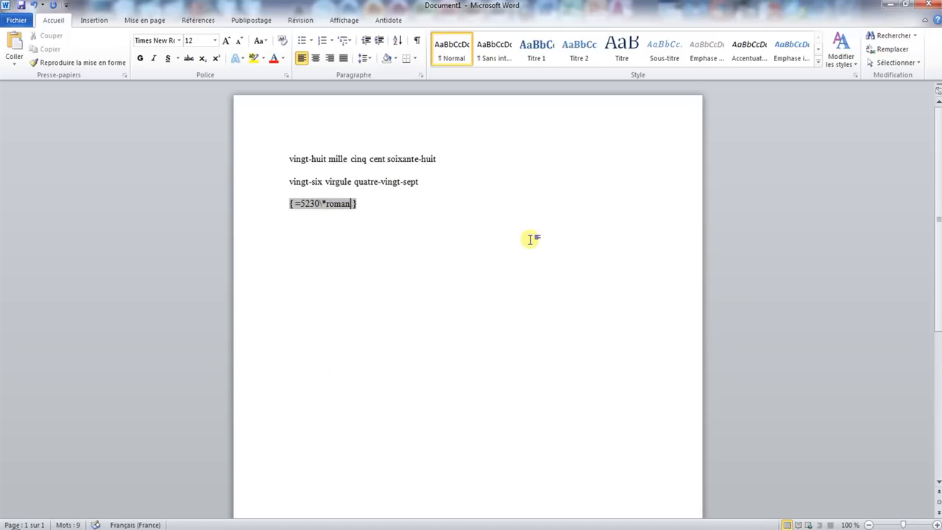
pyautogui.press('F9')
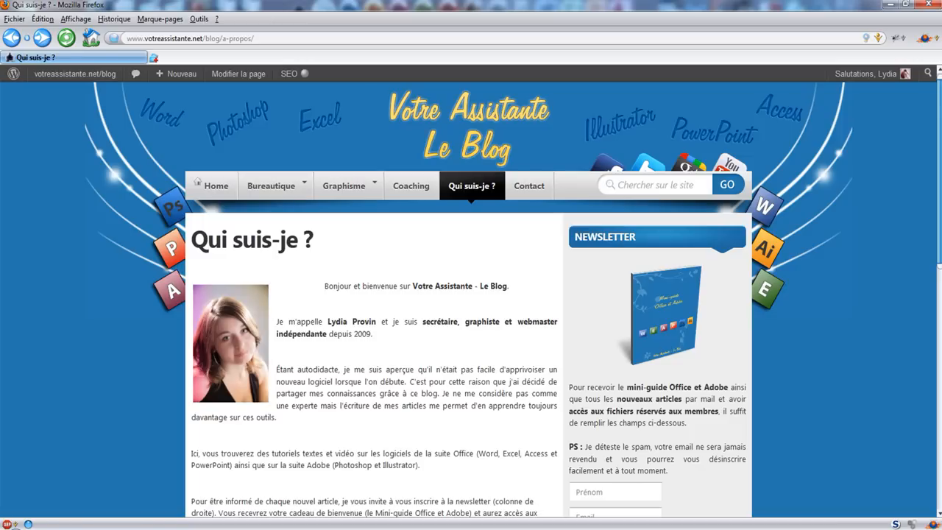
# Step: Examine the newsletter sign-up form on the blog page in Firefox, visiting its first-name and e-mail fields
pyautogui.click(624, 488)
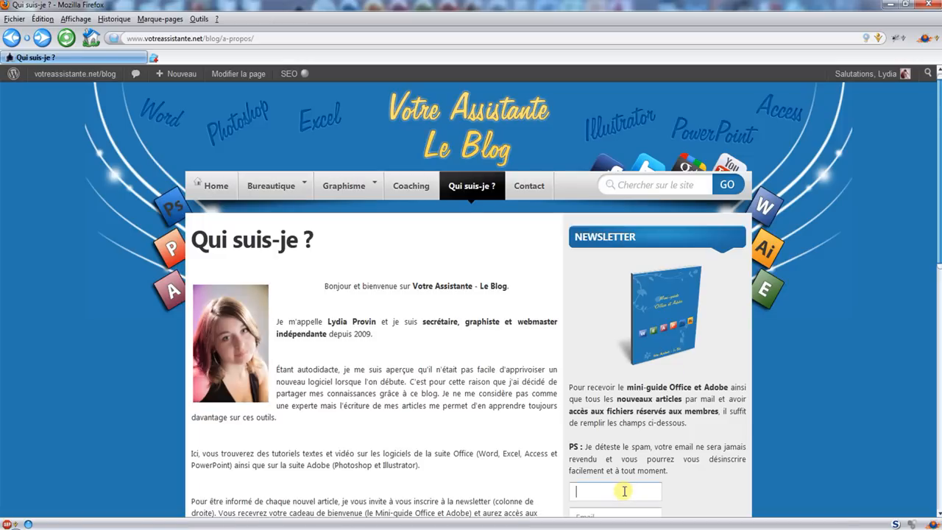
pyautogui.scroll(-1, 624, 478)
pyautogui.click(615, 451)
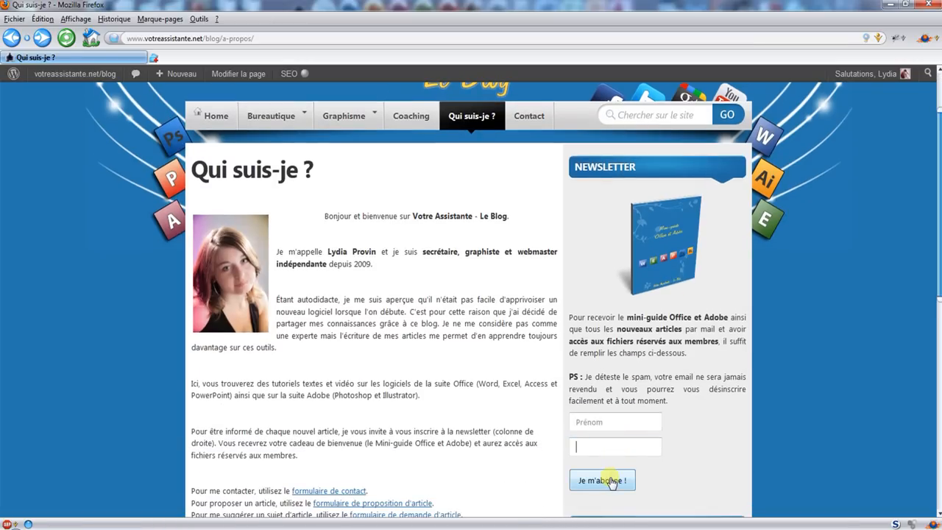